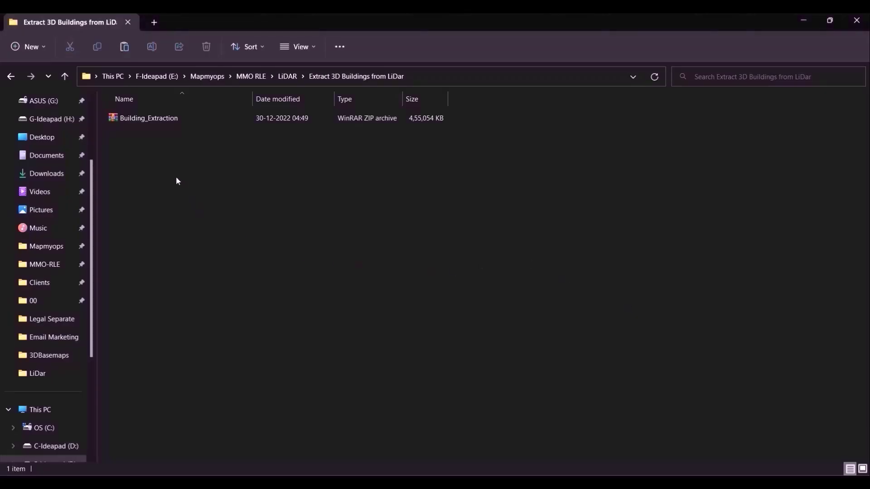
Extract the Building_Extraction zip and open Building_Extraction.aprx from the extracted folder.
{"action": "double_click", "coordinate": [194, 121]}
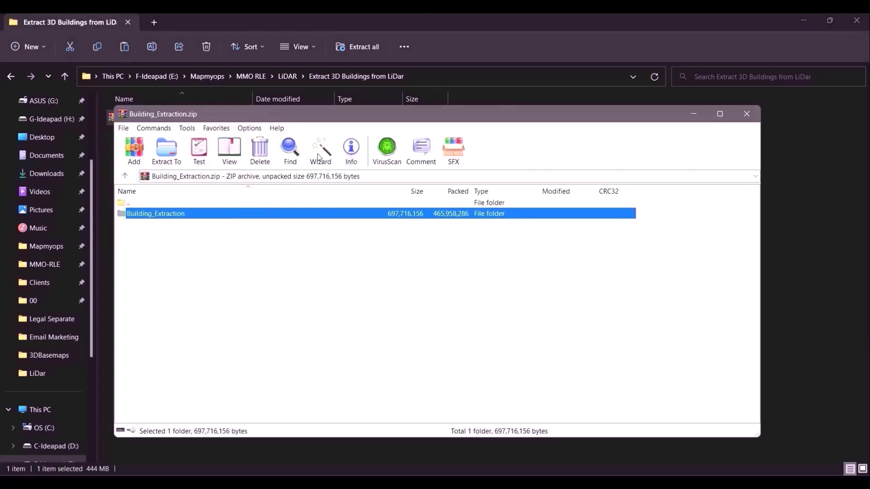
{"action": "left_click_drag", "start_coordinate": [181, 109], "coordinate": [354, 110]}
{"action": "left_click_drag", "start_coordinate": [318, 207], "coordinate": [208, 207]}
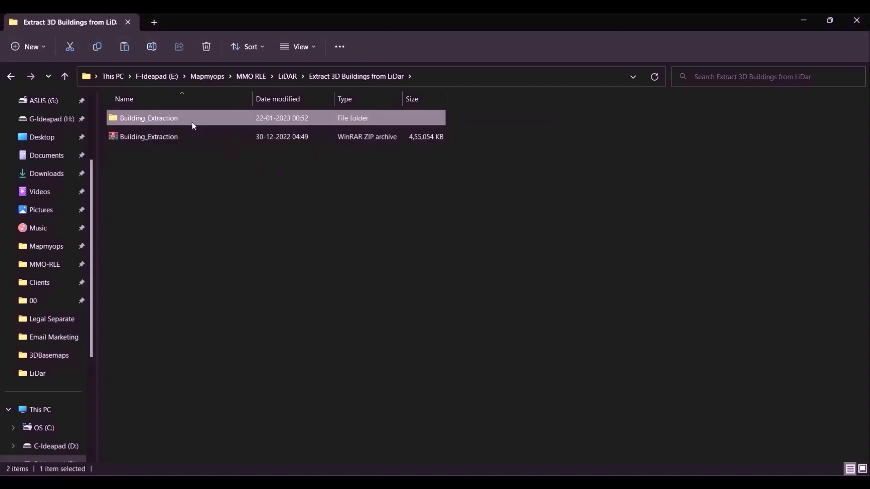
{"action": "double_click", "coordinate": [193, 123]}
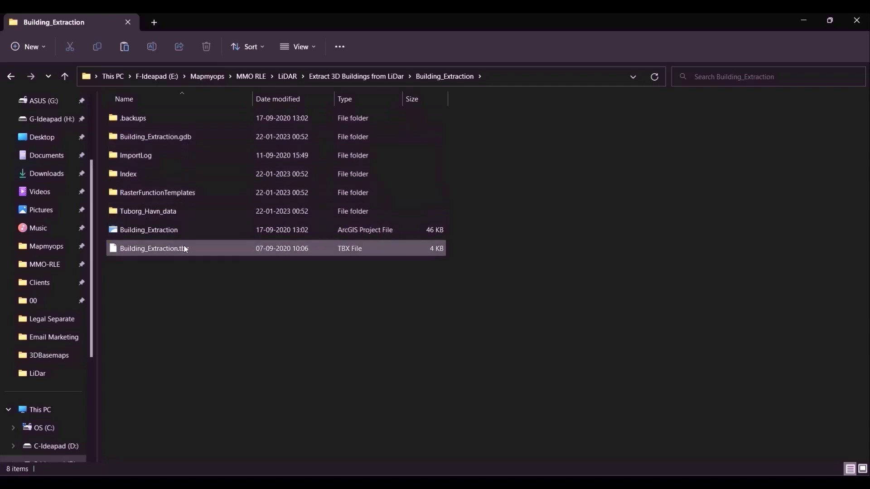
{"action": "left_click", "coordinate": [186, 232]}
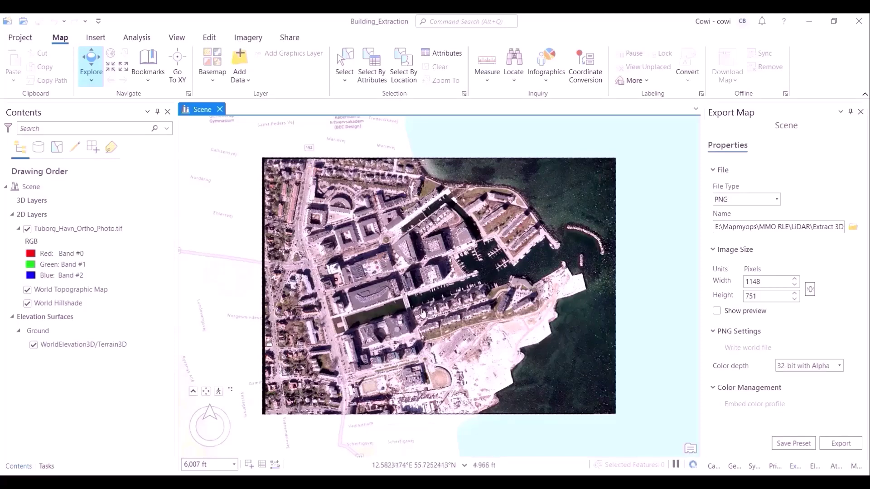
Toggle the Tuborg_Havn_Ortho_Photo.tif layer and zoom the scene to its full extent.
{"action": "left_click", "coordinate": [27, 230]}
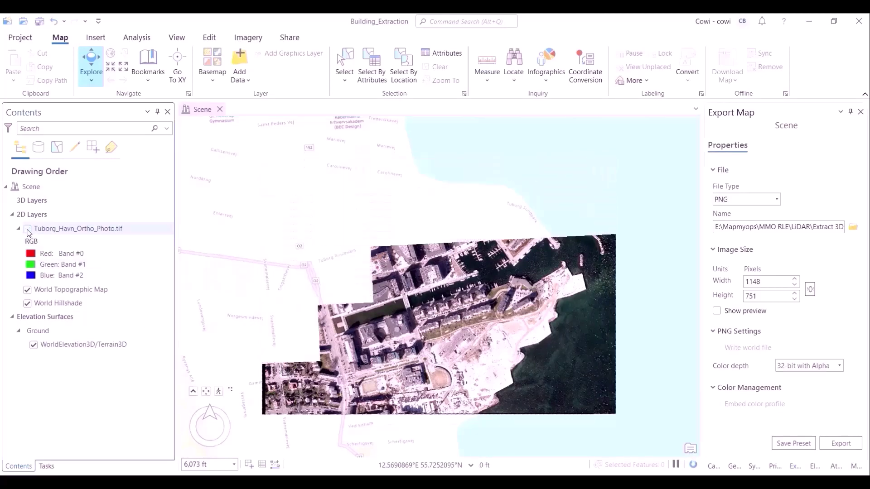
{"action": "scroll", "coordinate": [401, 239], "scroll_direction": "down", "scroll_amount": 10}
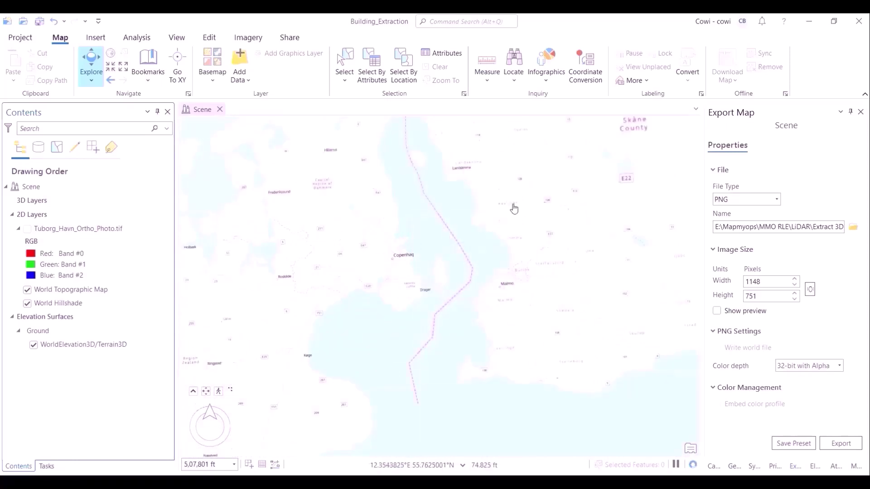
{"action": "scroll", "coordinate": [419, 252], "scroll_direction": "down", "scroll_amount": 3}
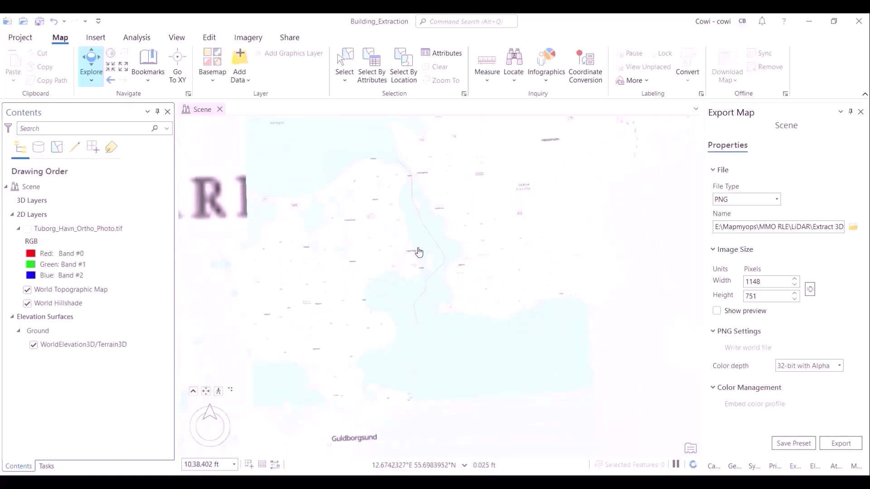
{"action": "scroll", "coordinate": [416, 252], "scroll_direction": "up", "scroll_amount": 5}
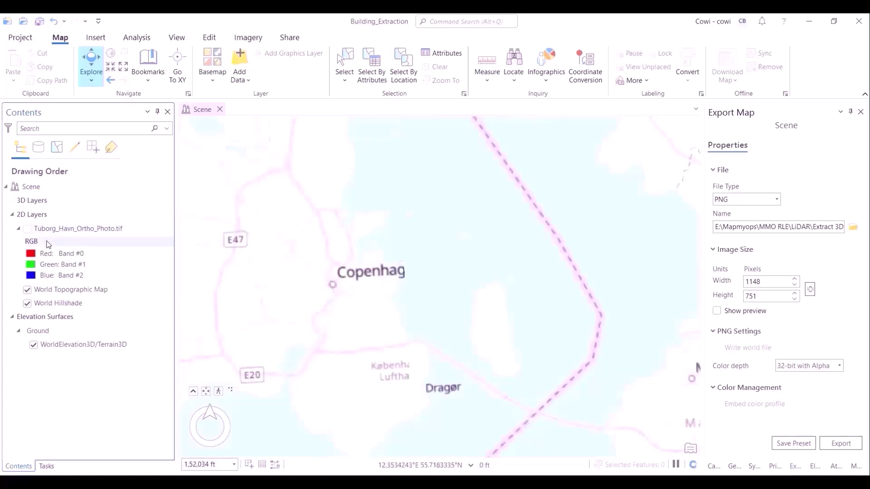
{"action": "right_click", "coordinate": [101, 228]}
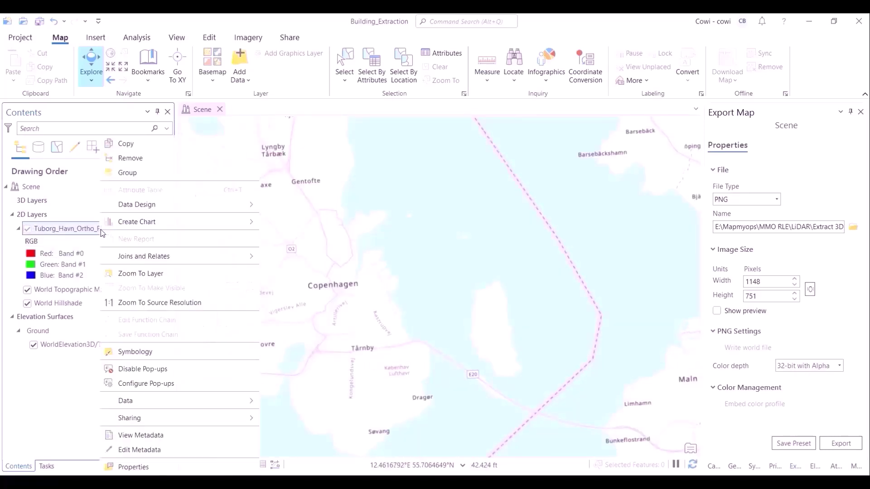
{"action": "left_click", "coordinate": [166, 274]}
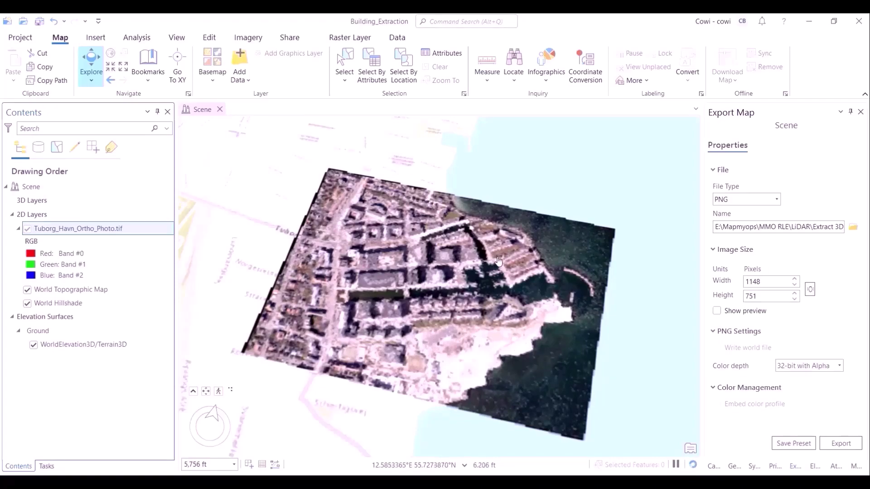
{"action": "scroll", "coordinate": [505, 300], "scroll_direction": "up", "scroll_amount": 5}
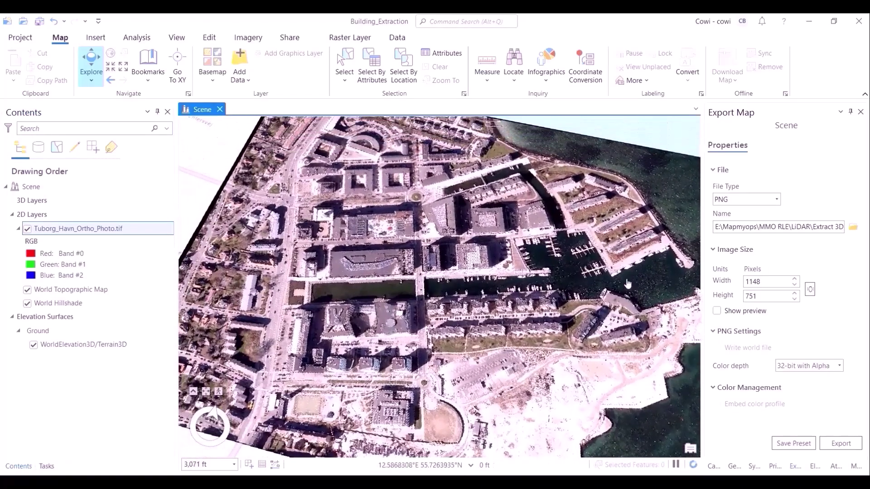
{"action": "scroll", "coordinate": [487, 322], "scroll_direction": "down", "scroll_amount": 4}
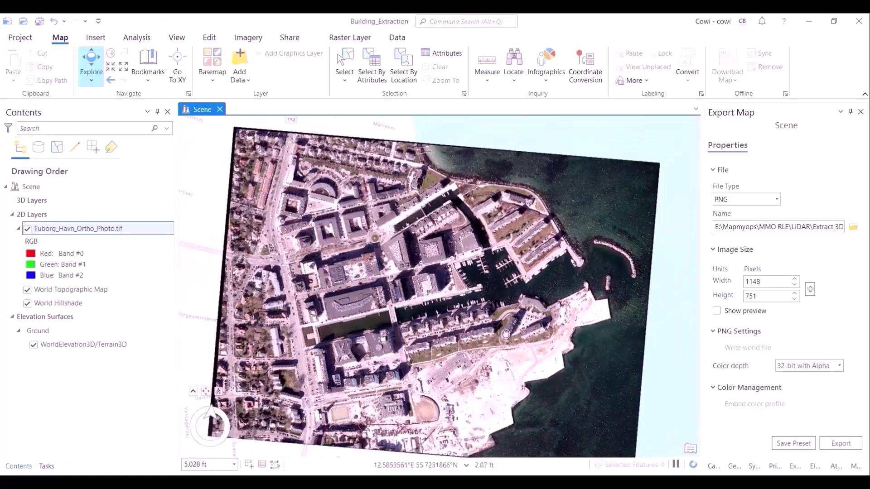
{"action": "left_click", "coordinate": [183, 39]}
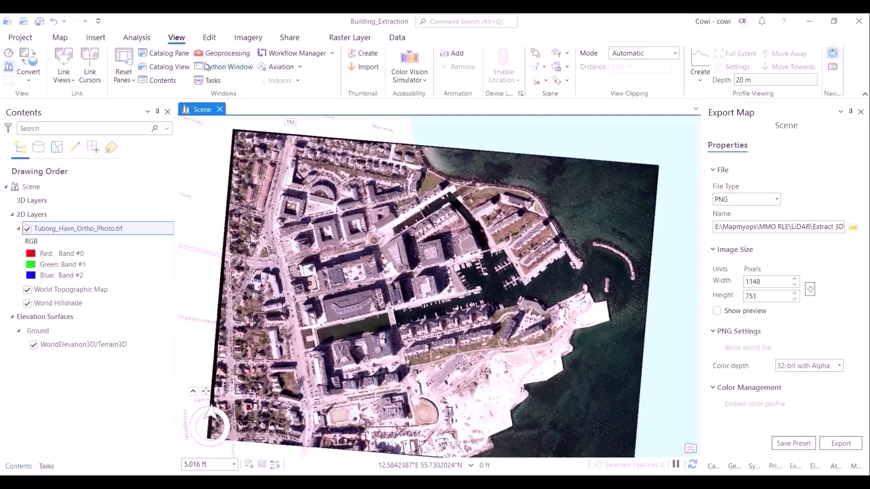
In the Catalog pane, expand Folders > Building_Extraction > Tuborg_Havn_data > LAS_data.
{"action": "left_click", "coordinate": [180, 60]}
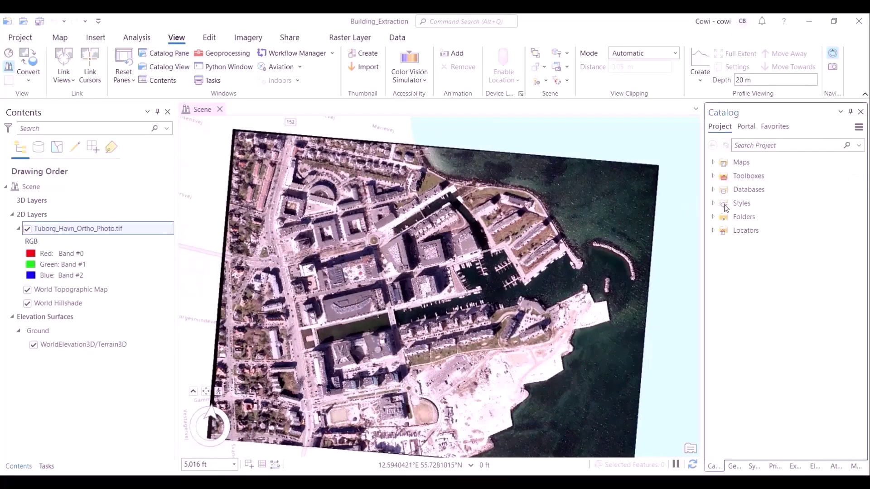
{"action": "left_click", "coordinate": [713, 216]}
{"action": "left_click", "coordinate": [723, 231]}
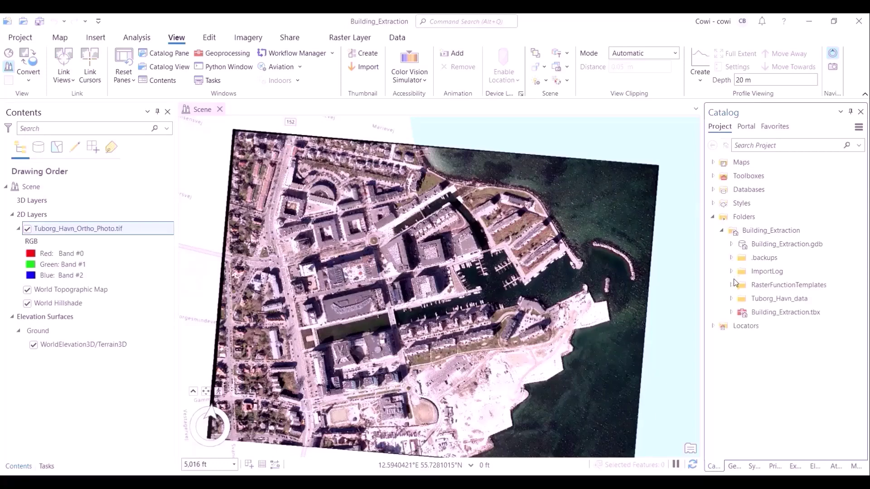
{"action": "left_click", "coordinate": [731, 298]}
{"action": "left_click", "coordinate": [740, 312]}
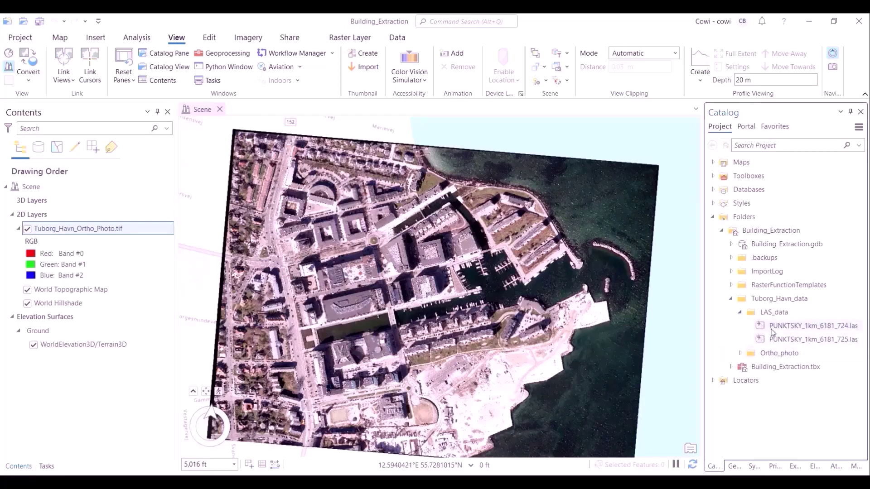
{"action": "mouse_move", "coordinate": [792, 346]}
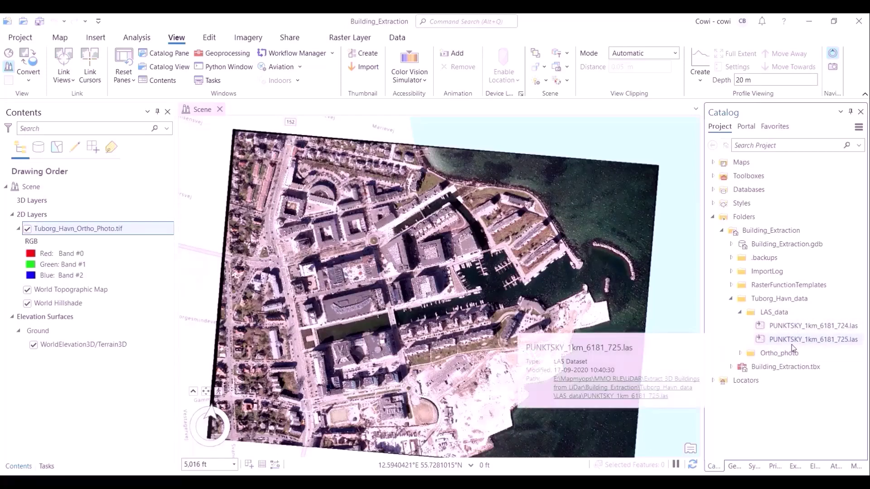
Create a new LAS dataset named Tuborg_Havn in the LAS_data folder.
{"action": "right_click", "coordinate": [790, 312]}
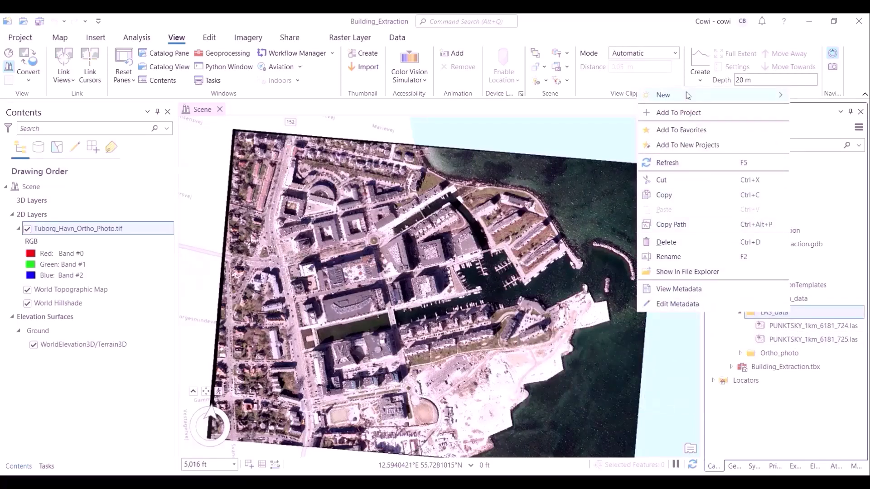
{"action": "mouse_move", "coordinate": [686, 93]}
{"action": "left_click", "coordinate": [608, 186]}
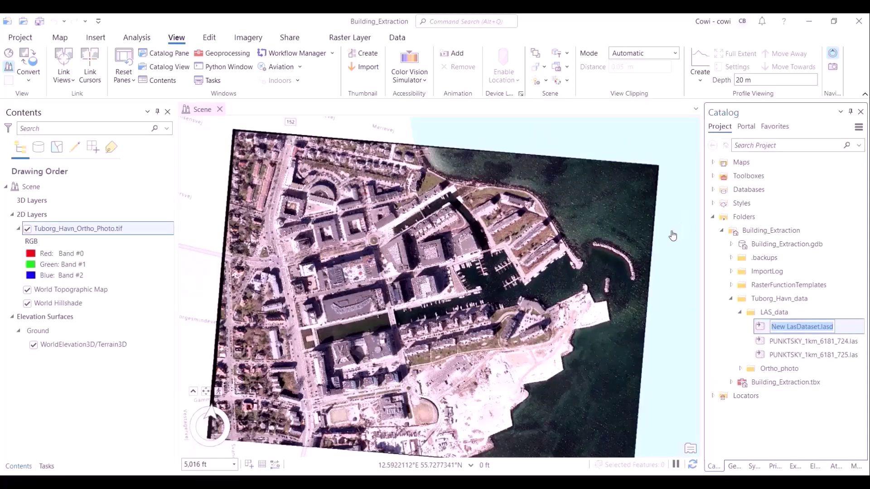
{"action": "type", "text": "Tubo"}
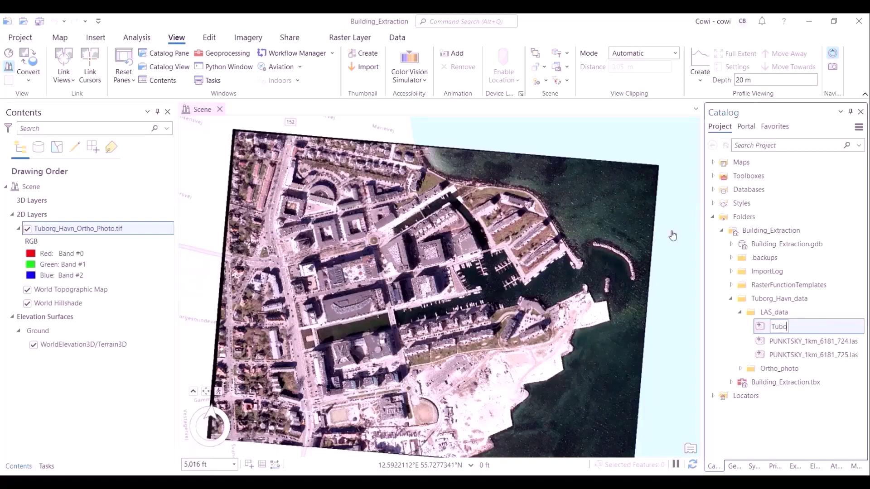
{"action": "type", "text": "rg_Havn"}
{"action": "key", "text": "Return"}
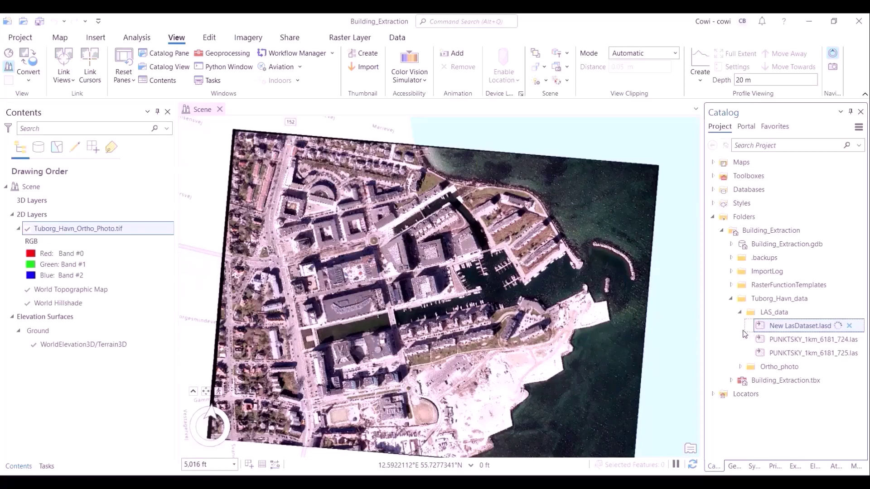
Open the properties of Tuborg_Havn.lasd.
{"action": "right_click", "coordinate": [783, 331]}
{"action": "right_click", "coordinate": [791, 352]}
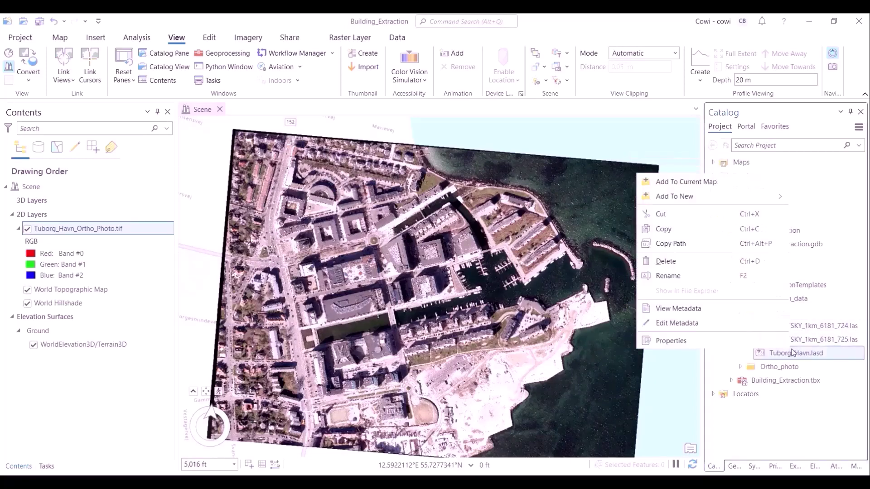
{"action": "left_click", "coordinate": [740, 344]}
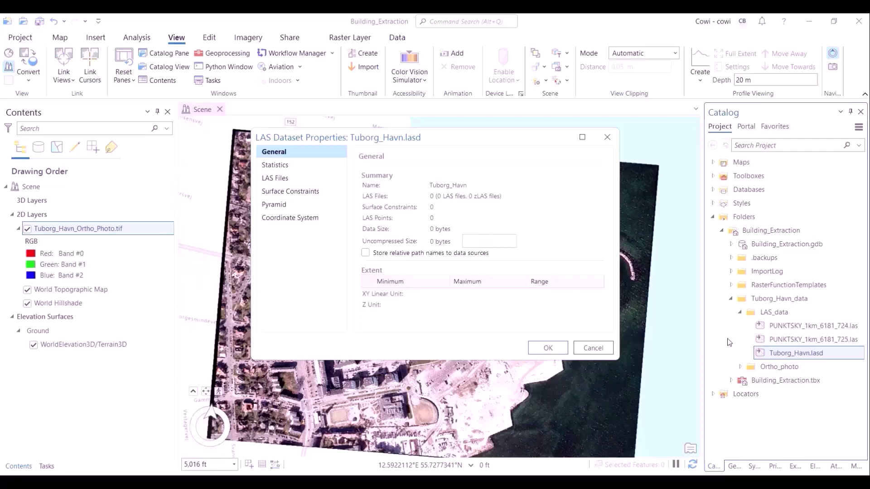
Add both PUNKTSKY .las files from LAS_data to the Tuborg_Havn dataset.
{"action": "left_click", "coordinate": [286, 179]}
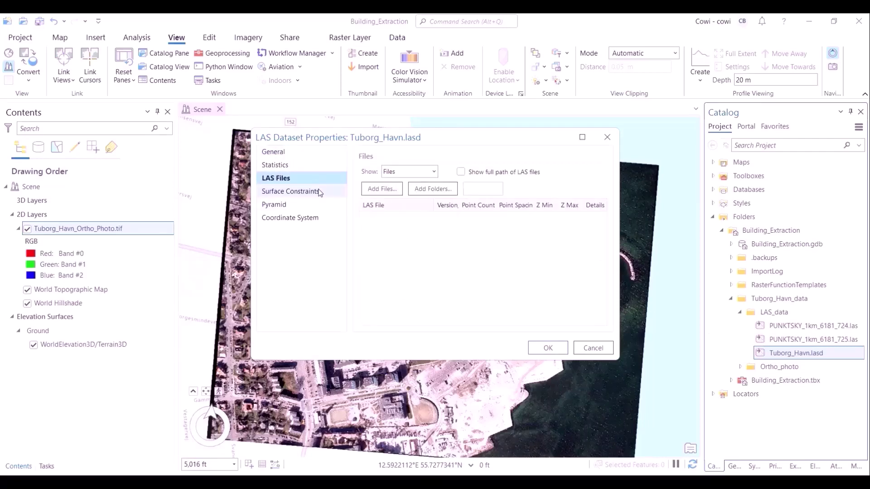
{"action": "left_click", "coordinate": [394, 188]}
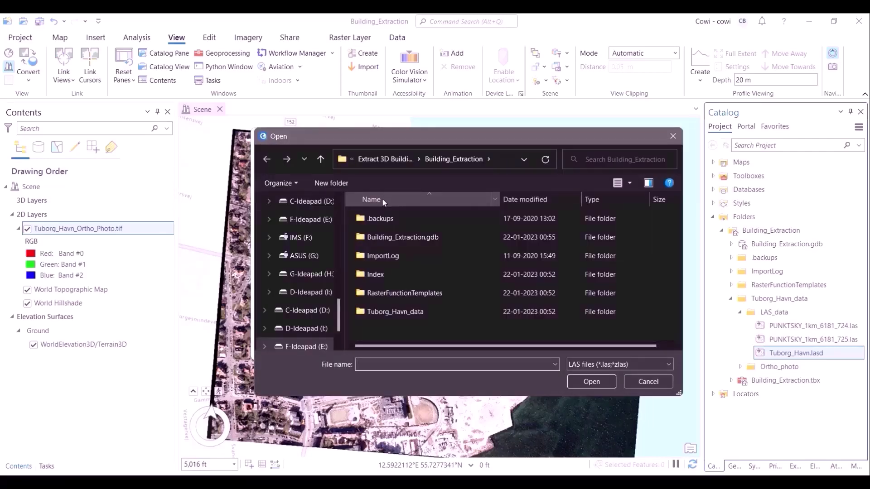
{"action": "double_click", "coordinate": [430, 312]}
{"action": "double_click", "coordinate": [407, 218]}
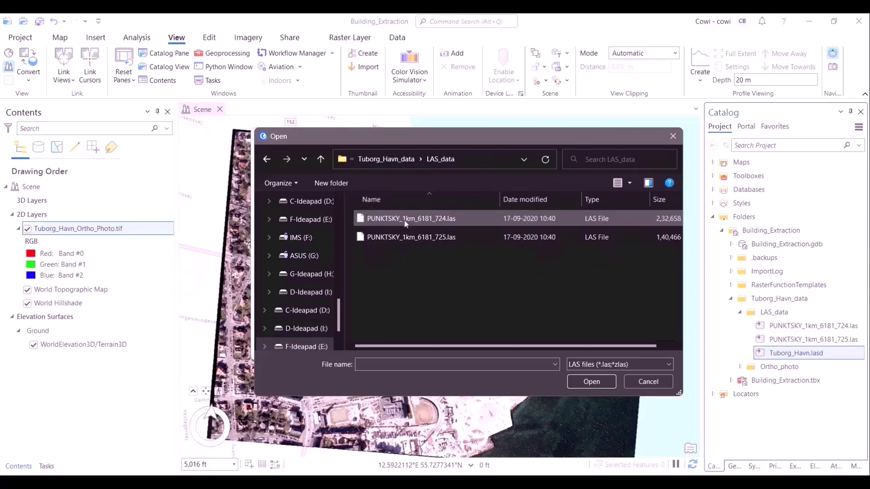
{"action": "left_click", "coordinate": [404, 219]}
{"action": "left_click", "coordinate": [412, 237], "text": "shift"}
{"action": "left_click", "coordinate": [589, 382]}
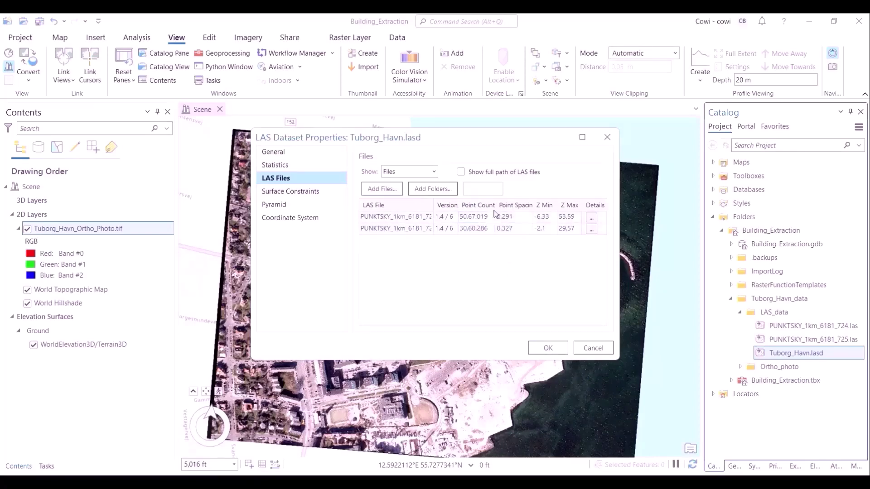
Widen the LAS File and Point Count columns, then view the General summary.
{"action": "left_click_drag", "start_coordinate": [495, 206], "coordinate": [516, 206]}
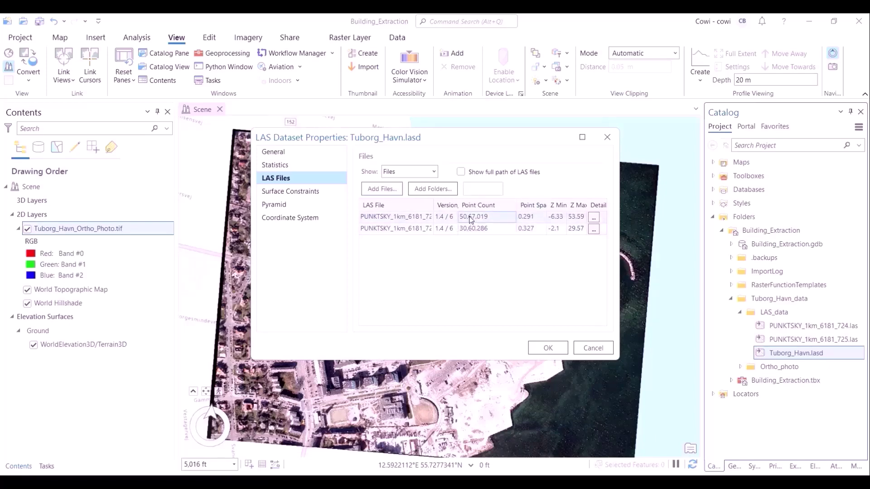
{"action": "left_click_drag", "start_coordinate": [433, 207], "coordinate": [452, 210]}
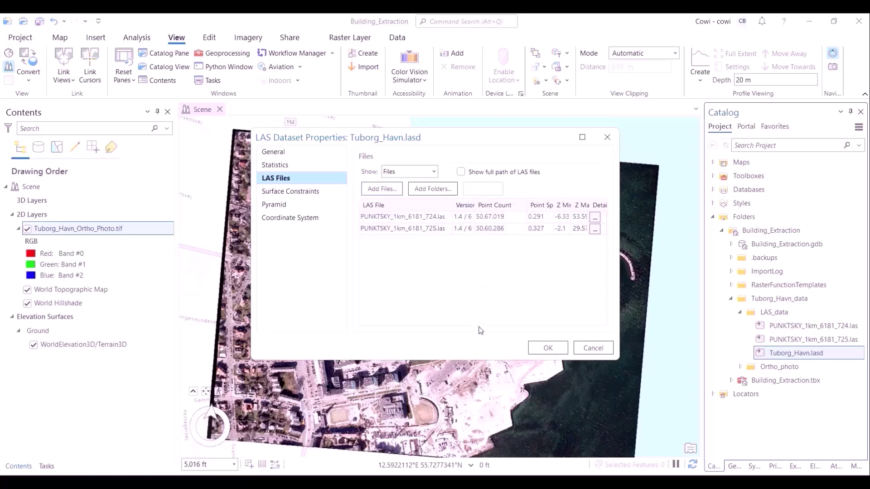
{"action": "left_click_drag", "start_coordinate": [554, 206], "coordinate": [546, 205]}
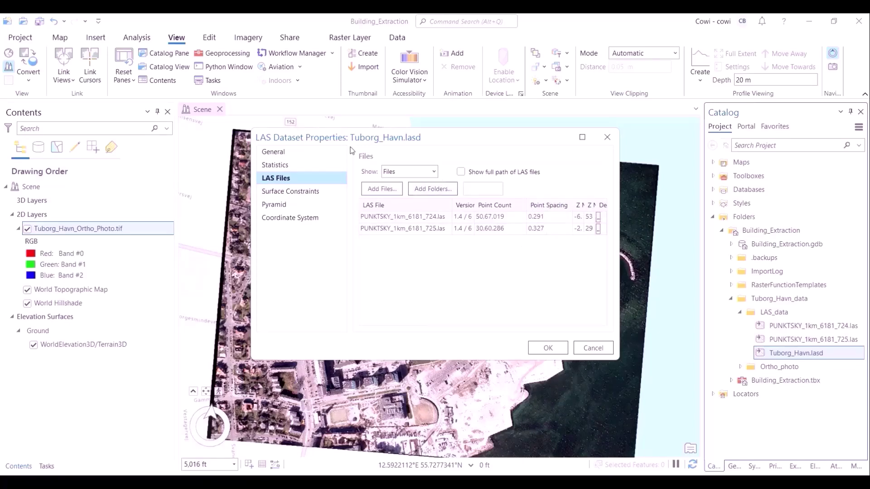
{"action": "left_click", "coordinate": [326, 153]}
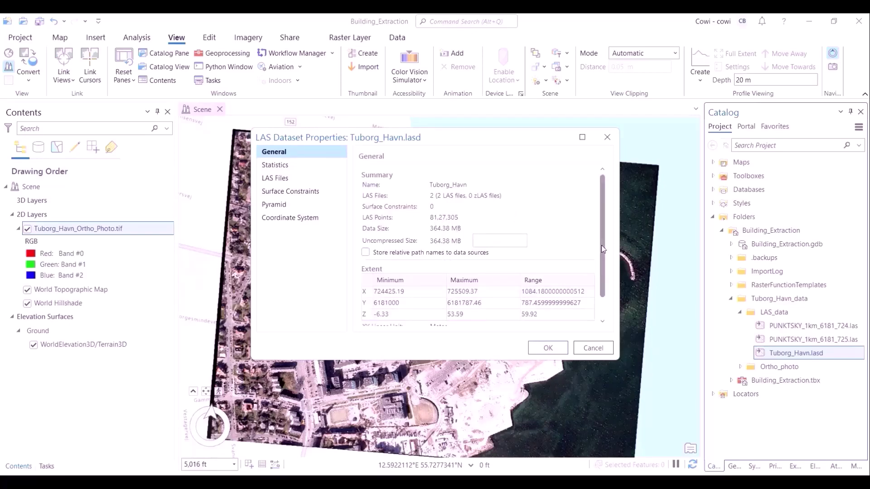
Review the dataset's statistics and ETRS 1989 UTM Zone 32N coordinate system, then close the properties.
{"action": "scroll", "coordinate": [602, 246], "scroll_direction": "down", "scroll_amount": 1}
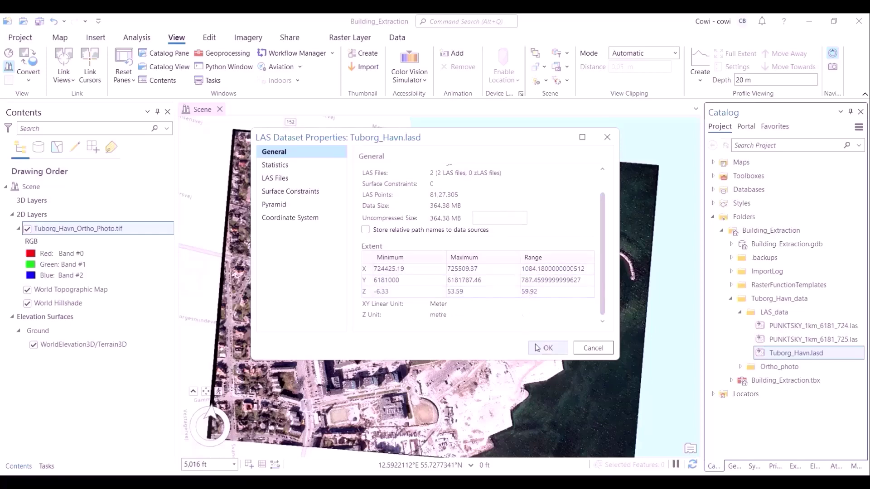
{"action": "left_click", "coordinate": [293, 166]}
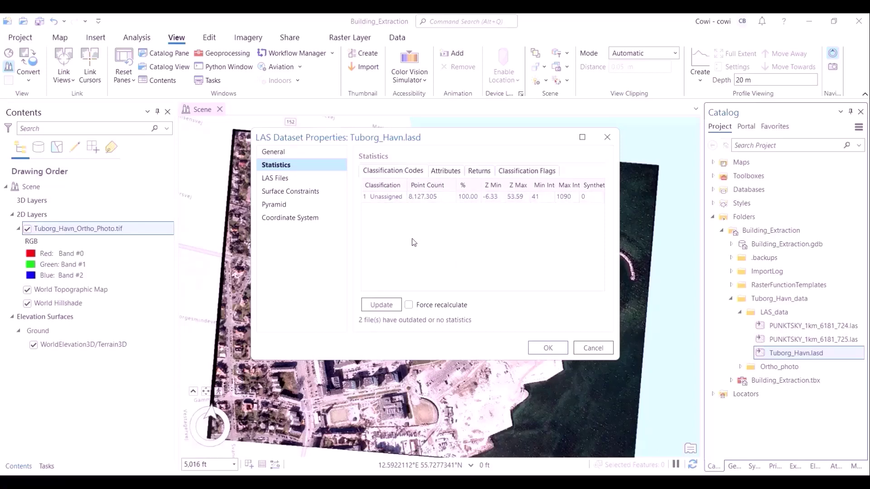
{"action": "left_click", "coordinate": [313, 219]}
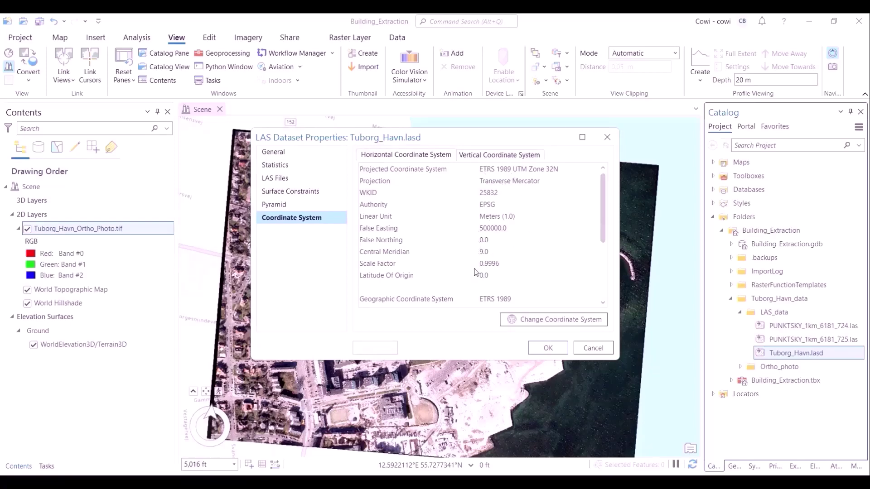
{"action": "left_click", "coordinate": [546, 347]}
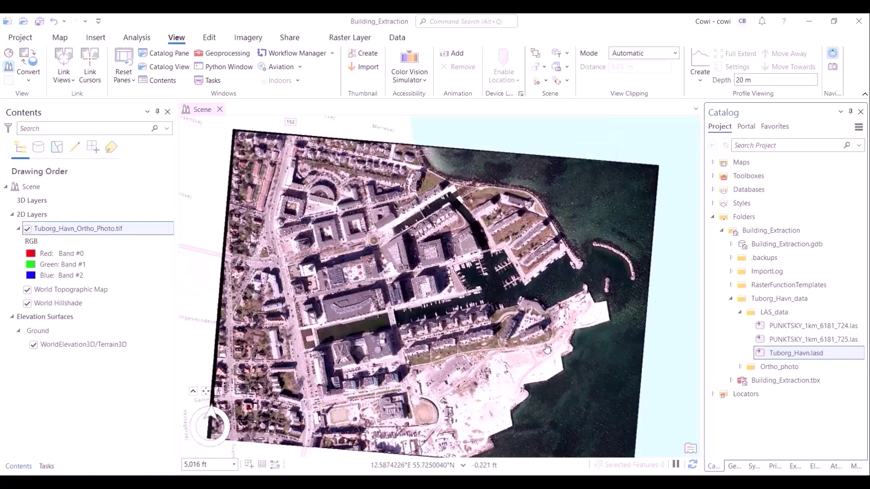
Hide the orthophoto and add Tuborg_Havn.lasd to the scene, showing its -6.33 to 53.59 elevation legend.
{"action": "left_click", "coordinate": [27, 229]}
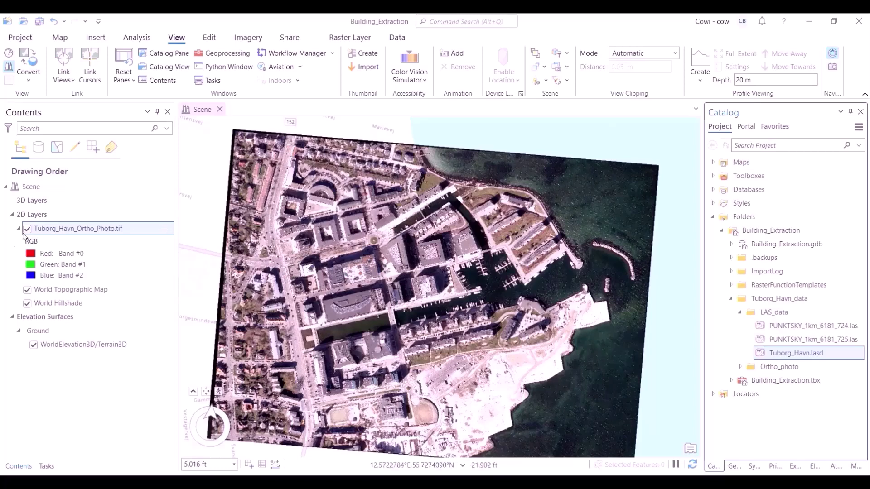
{"action": "right_click", "coordinate": [795, 354]}
{"action": "left_click", "coordinate": [691, 192]}
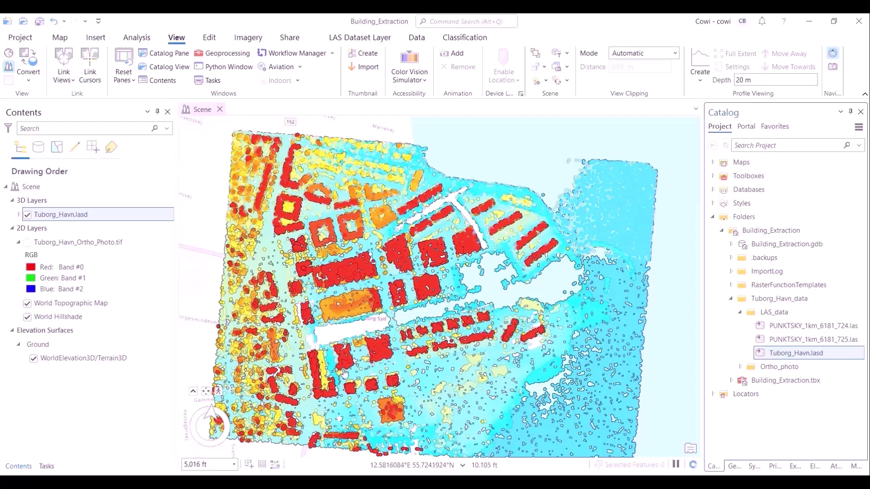
{"action": "left_click", "coordinate": [13, 228]}
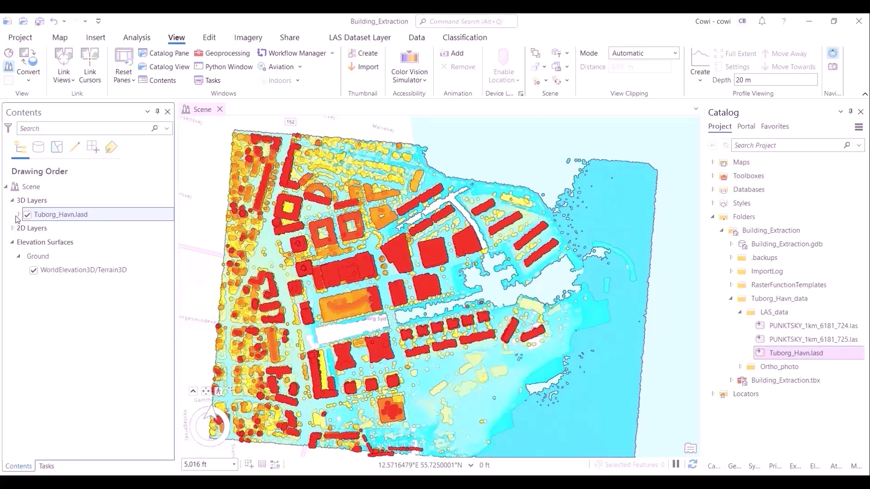
{"action": "left_click", "coordinate": [18, 215]}
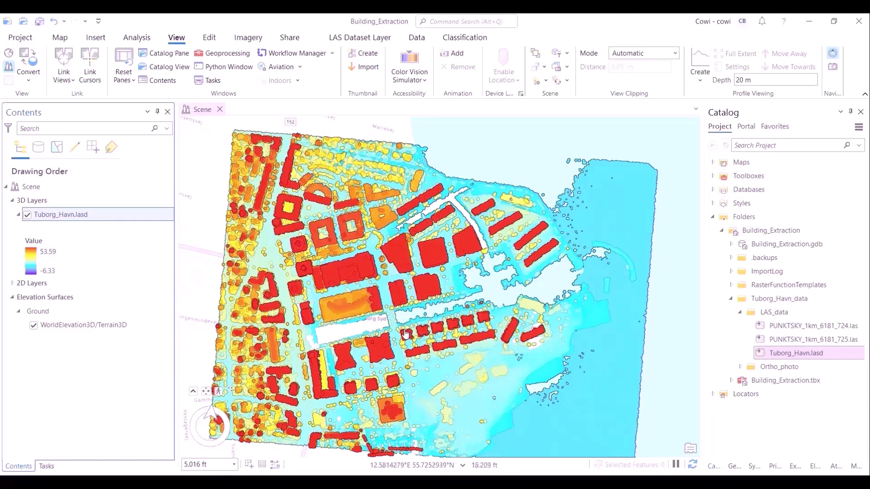
Tilt, zoom and pan around the elevation-coloured point cloud to inspect the buildings in 3D.
{"action": "middle_click_drag", "start_coordinate": [424, 339], "coordinate": [393, 327]}
{"action": "scroll", "coordinate": [393, 327], "scroll_direction": "up", "scroll_amount": 5}
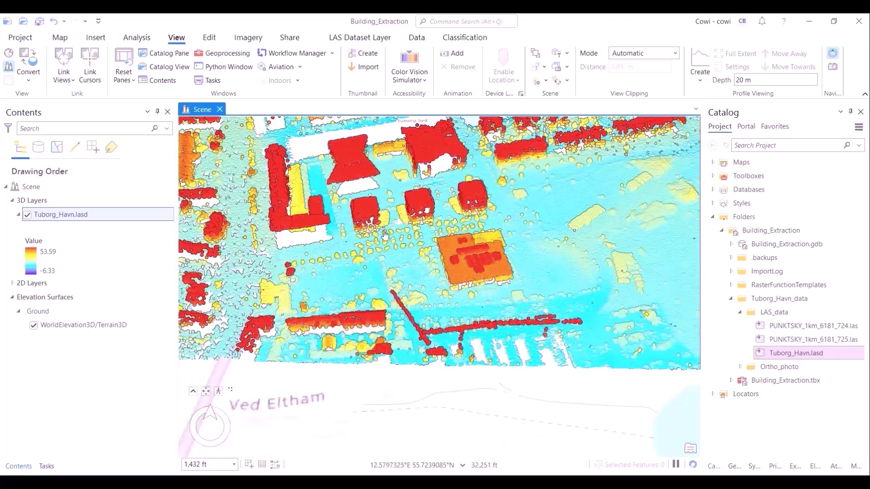
{"action": "left_click_drag", "start_coordinate": [385, 235], "coordinate": [642, 314]}
{"action": "scroll", "coordinate": [506, 301], "scroll_direction": "down", "scroll_amount": 2}
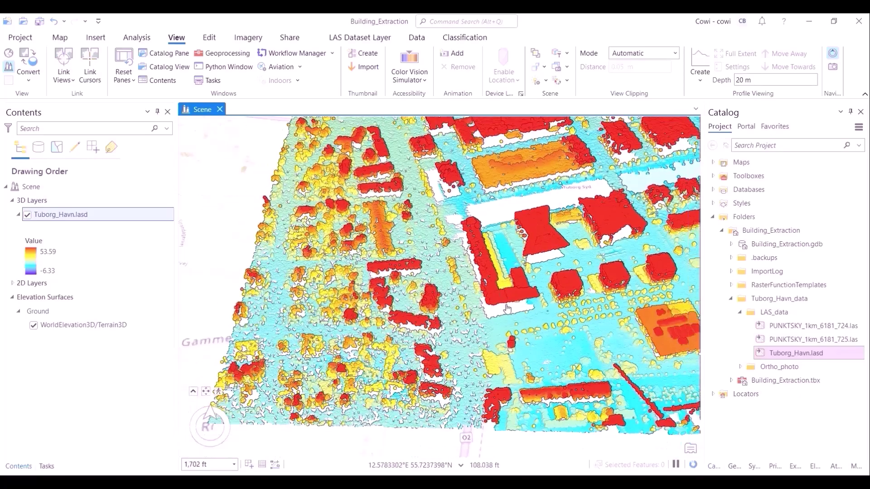
{"action": "middle_click_drag", "start_coordinate": [505, 301], "coordinate": [491, 175]}
{"action": "scroll", "coordinate": [551, 306], "scroll_direction": "up", "scroll_amount": 5}
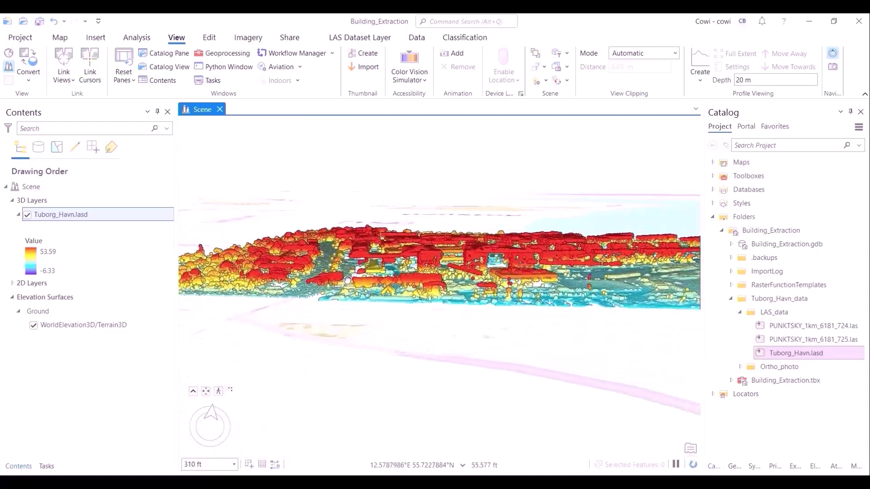
{"action": "left_click_drag", "start_coordinate": [581, 284], "coordinate": [407, 308]}
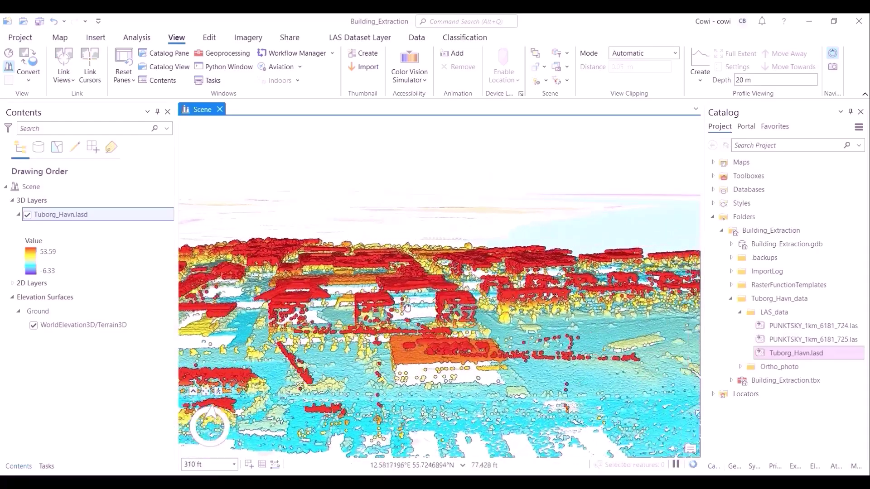
{"action": "left_click_drag", "start_coordinate": [231, 295], "coordinate": [206, 332]}
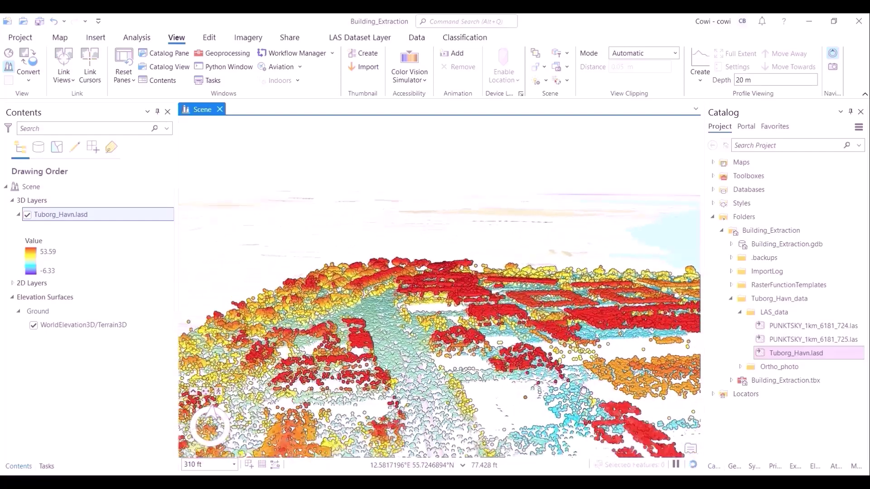
{"action": "middle_click_drag", "start_coordinate": [523, 344], "coordinate": [521, 322]}
{"action": "left_click_drag", "start_coordinate": [612, 295], "coordinate": [397, 262]}
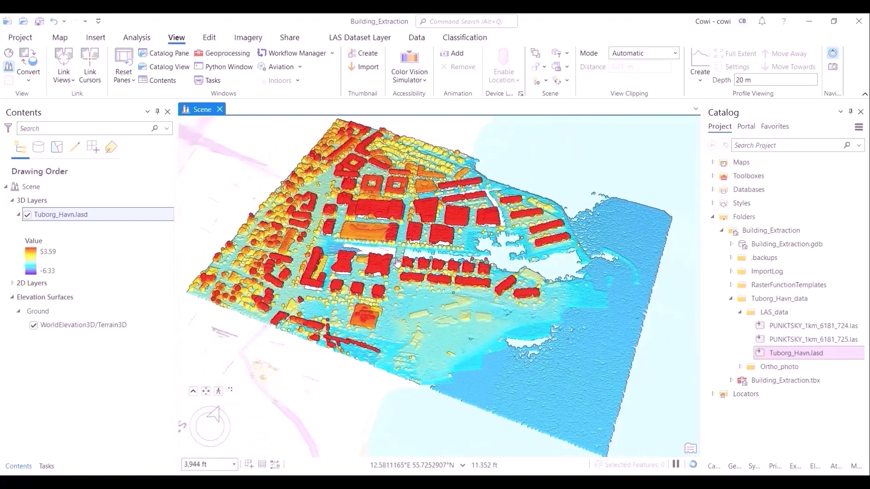
Zoom the scene back to the full extent of the Tuborg_Havn.lasd layer.
{"action": "right_click", "coordinate": [94, 217]}
{"action": "left_click", "coordinate": [138, 274]}
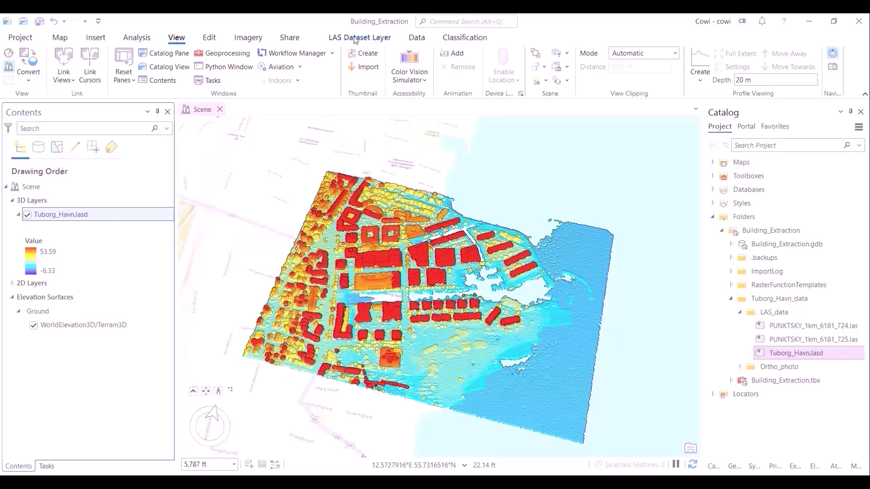
{"action": "left_click", "coordinate": [356, 39]}
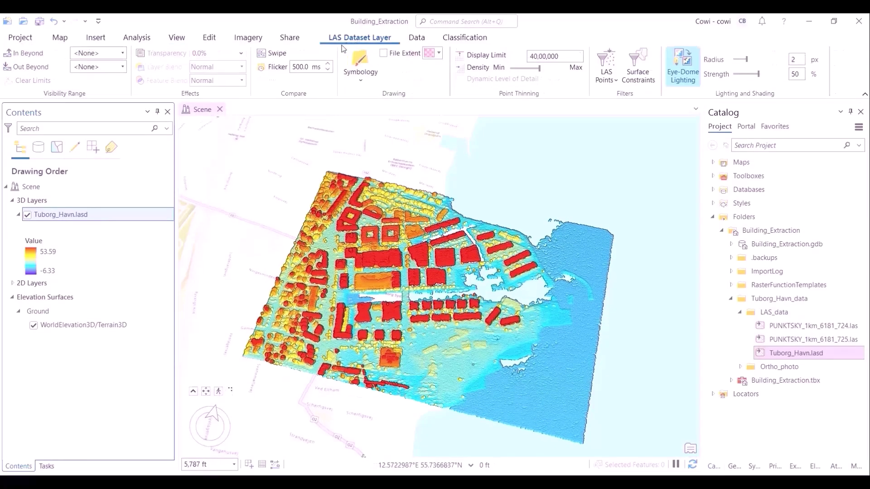
Change the Tuborg_Havn.lasd symbology from elevation to Class.
{"action": "left_click", "coordinate": [361, 79]}
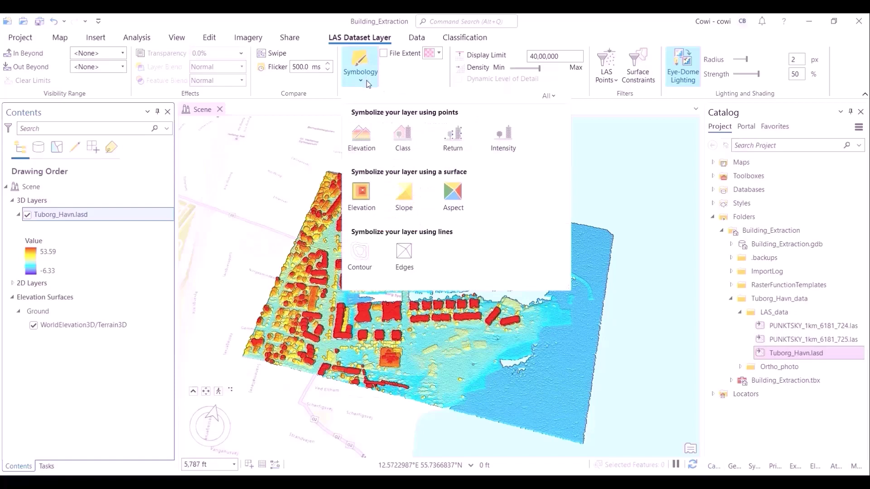
{"action": "left_click", "coordinate": [399, 150]}
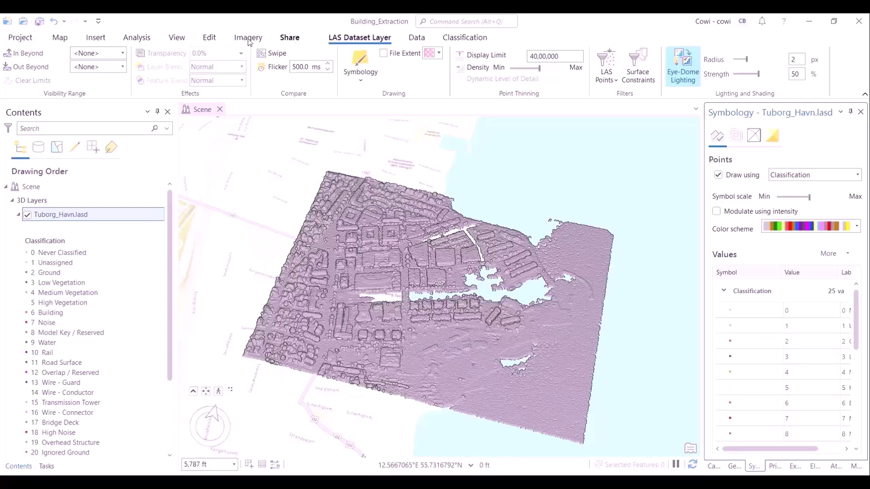
{"action": "left_click", "coordinate": [177, 37]}
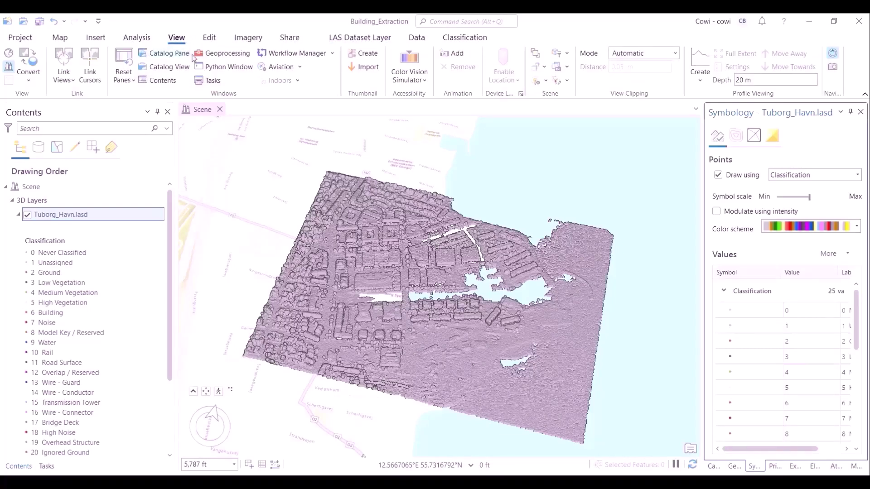
Search Geoprocessing for 'classify las ground' and open the Classify LAS Ground tool.
{"action": "left_click", "coordinate": [220, 53]}
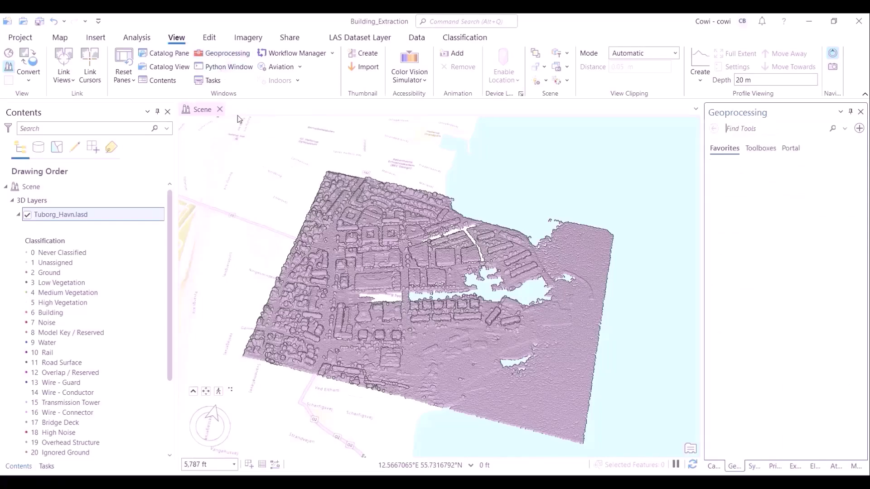
{"action": "type", "text": "classify las ground"}
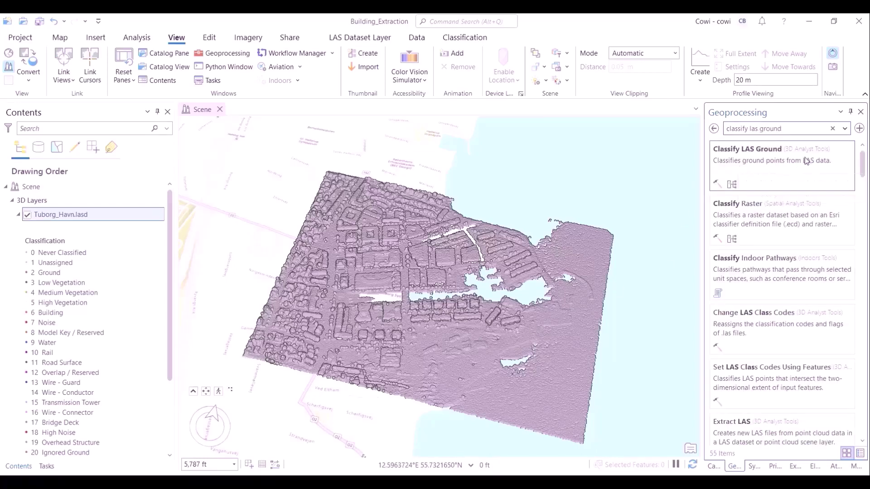
{"action": "left_click", "coordinate": [783, 162]}
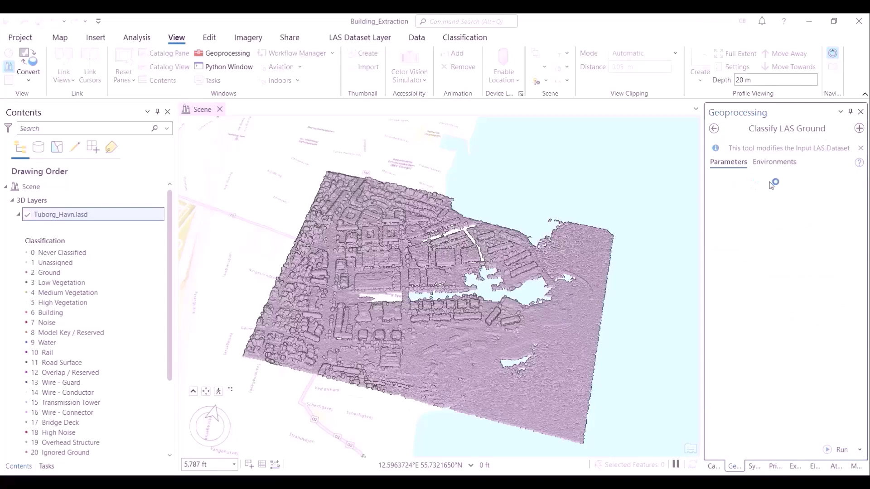